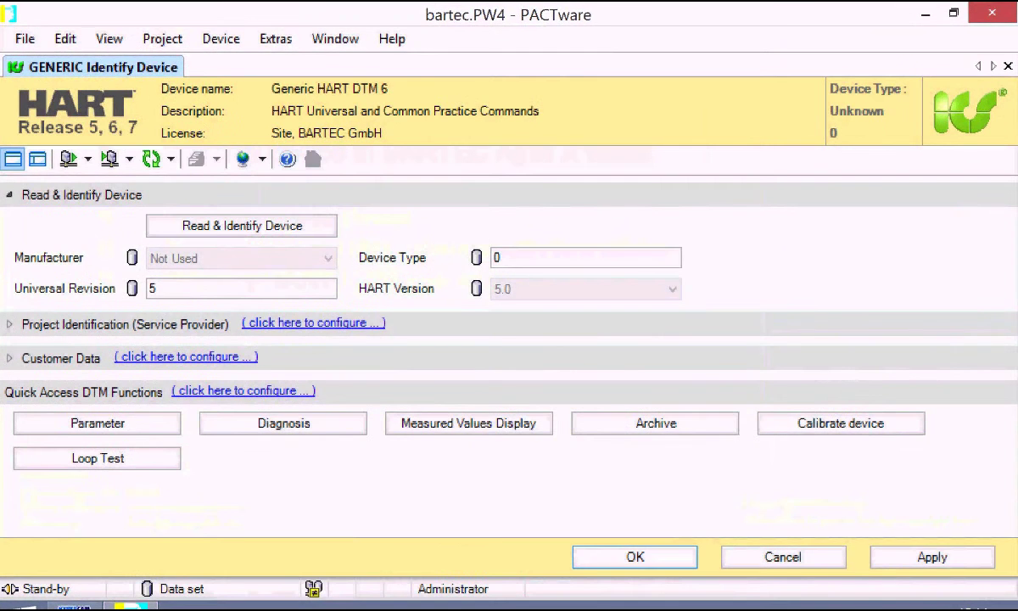
Read and identify the connected HART device, and open its Identification parameters to review the measuring point, device and revision data.
{"action": "left_click", "coordinate": [69, 159]}
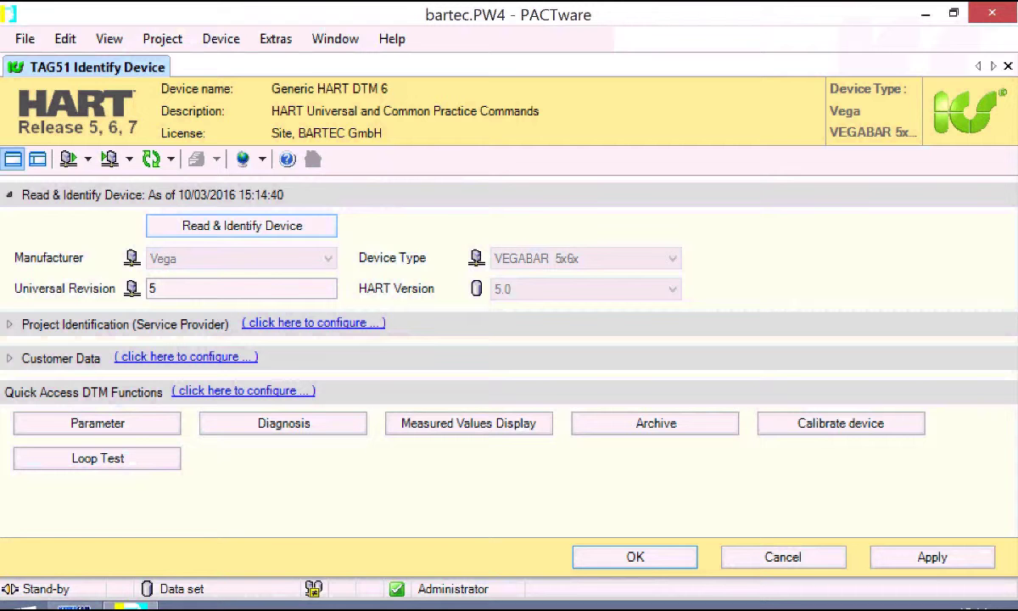
{"action": "left_click", "coordinate": [88, 428]}
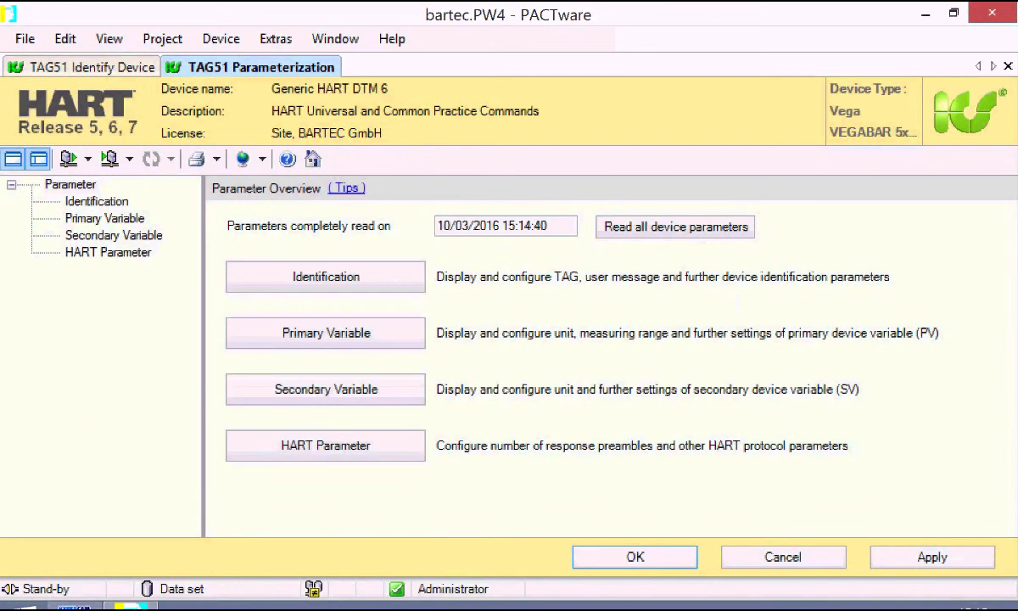
{"action": "left_click", "coordinate": [326, 277]}
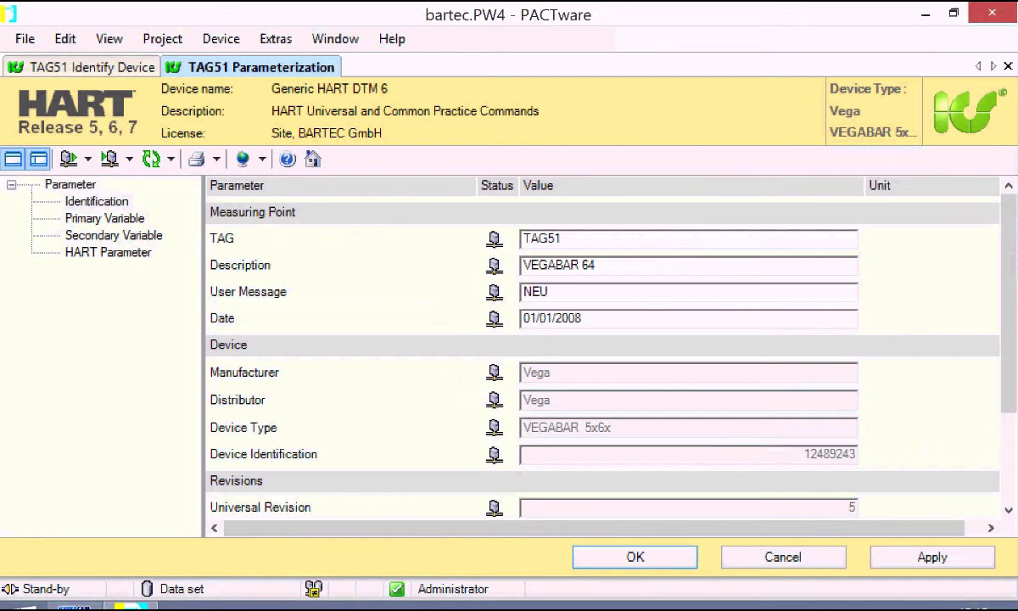
{"action": "scroll", "coordinate": [594, 356], "scroll_direction": "down", "scroll_amount": 2}
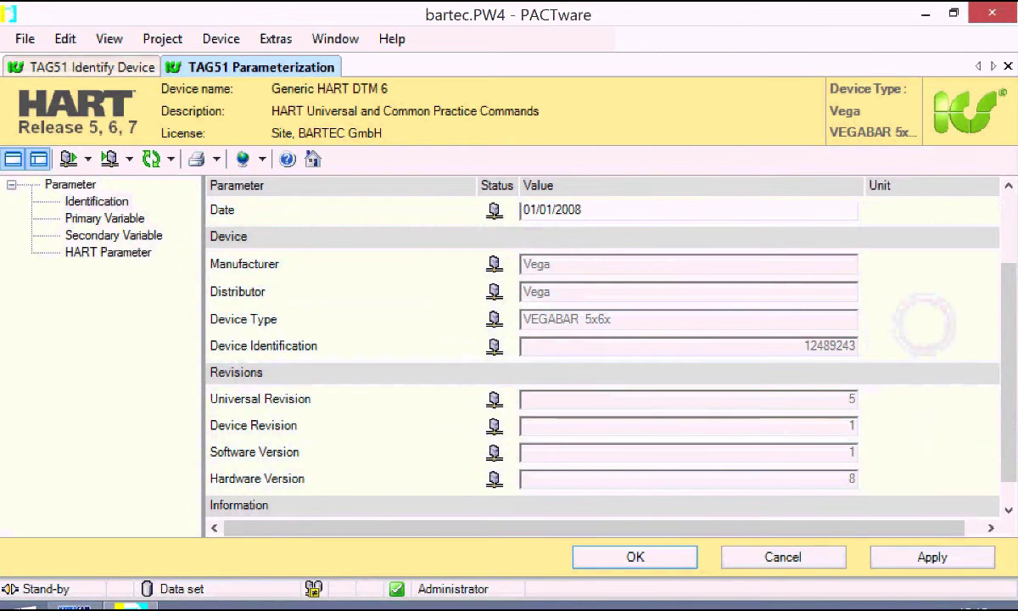
{"action": "scroll", "coordinate": [603, 348], "scroll_direction": "up", "scroll_amount": 2}
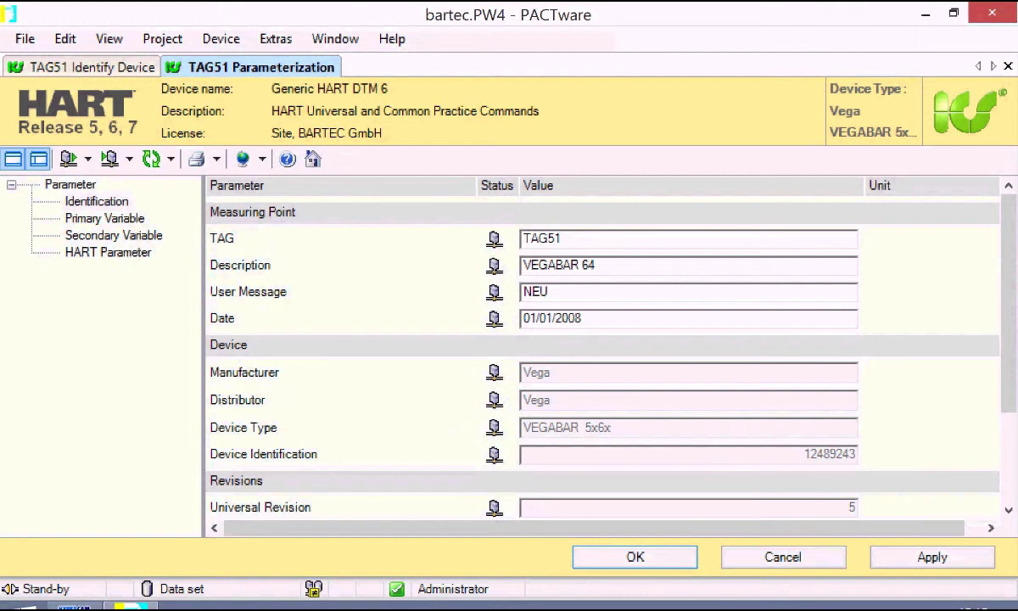
Change the measuring point's User Message to DX and apply the change.
{"action": "double_click", "coordinate": [536, 292]}
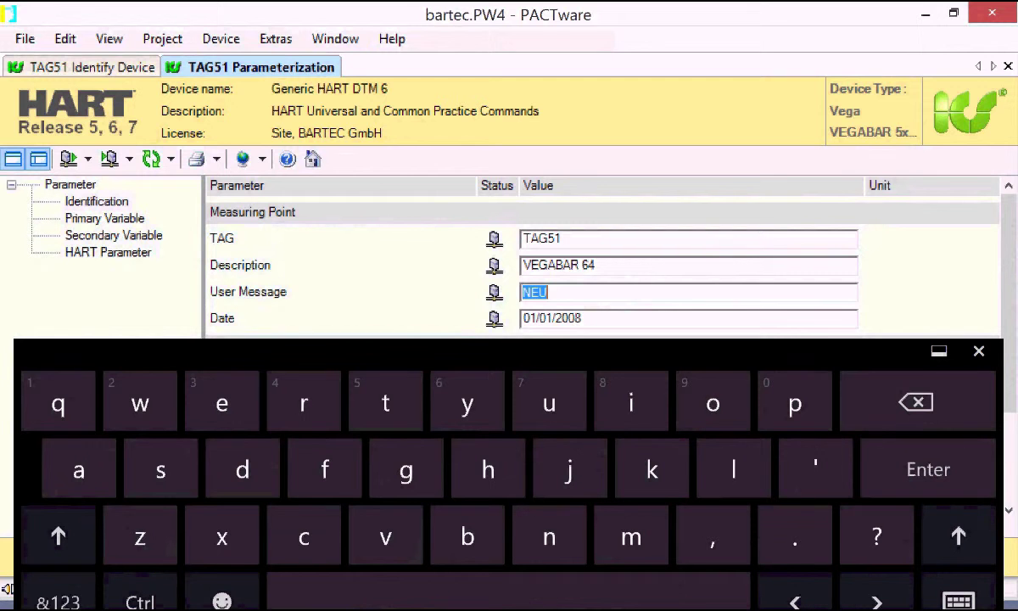
{"action": "type", "text": "d"}
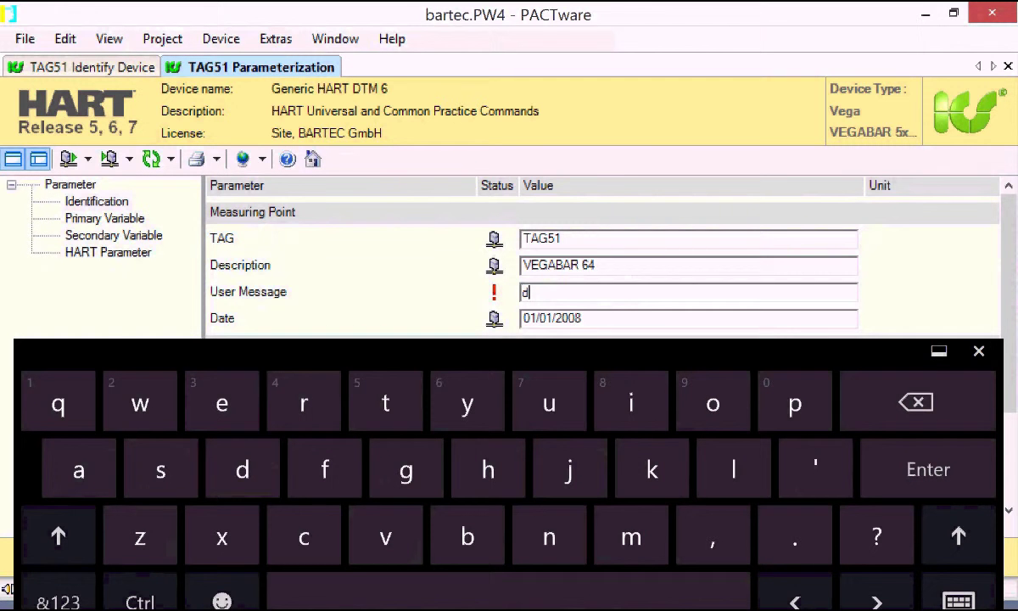
{"action": "key", "text": "BackSpace"}
{"action": "key", "text": "shift"}
{"action": "type", "text": "D"}
{"action": "key", "text": "shift"}
{"action": "type", "text": "X"}
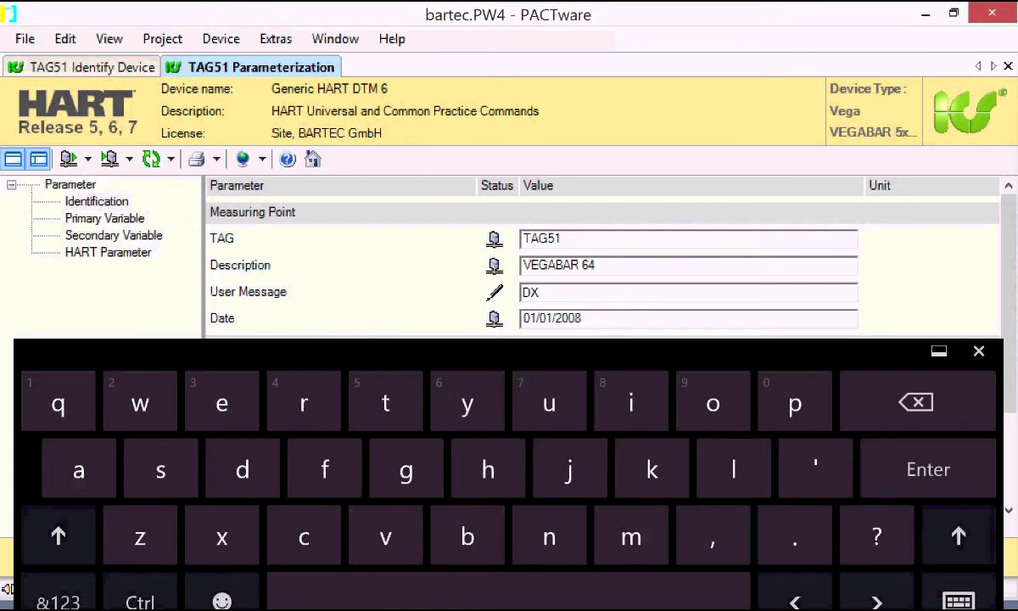
{"action": "key", "text": "Return"}
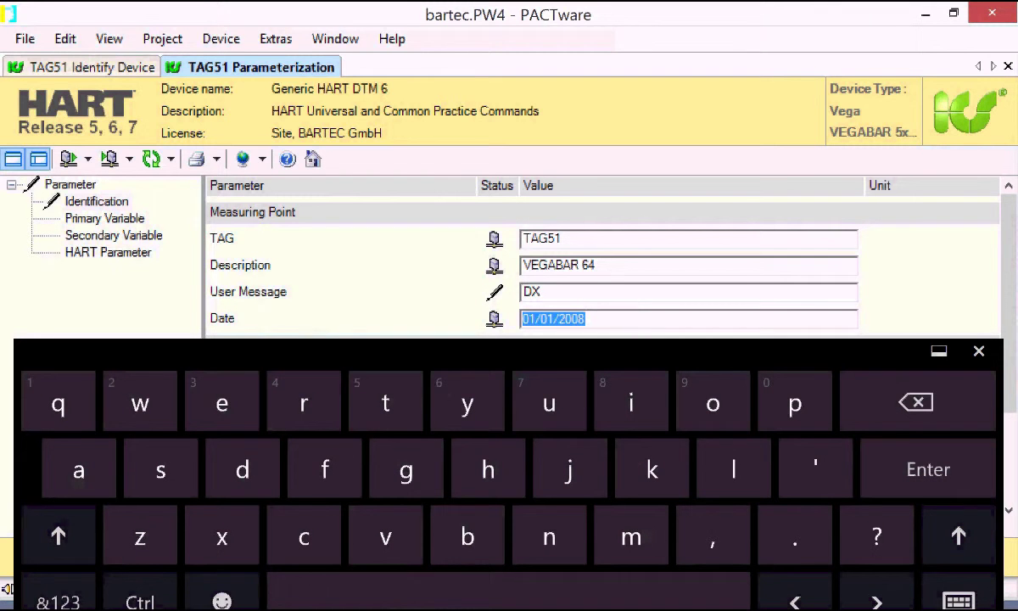
{"action": "left_click", "coordinate": [979, 351]}
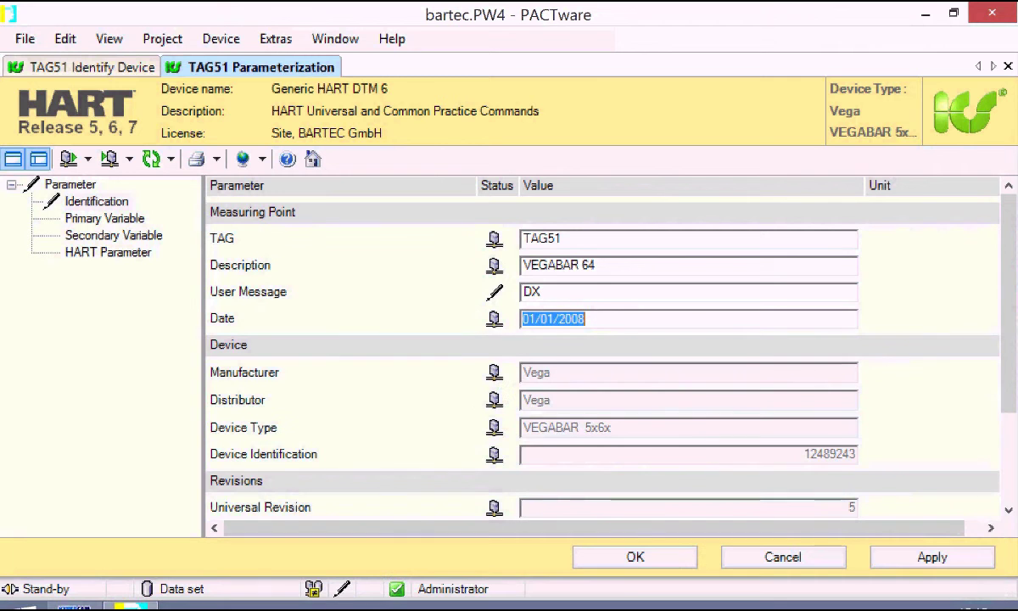
{"action": "left_click", "coordinate": [917, 554]}
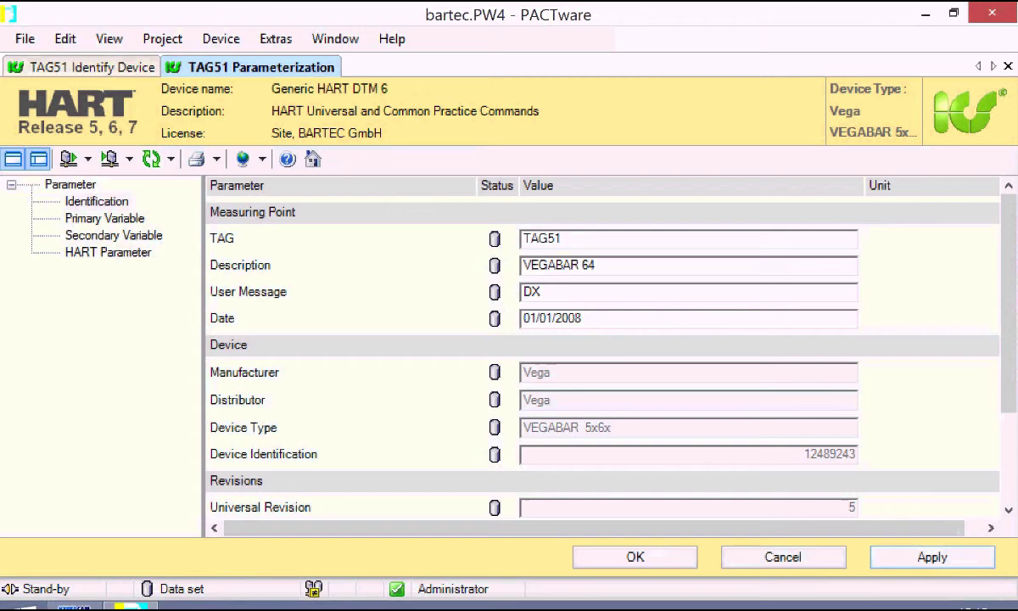
Open the Primary Variable parameters and read only that directory from the device.
{"action": "left_click", "coordinate": [105, 219]}
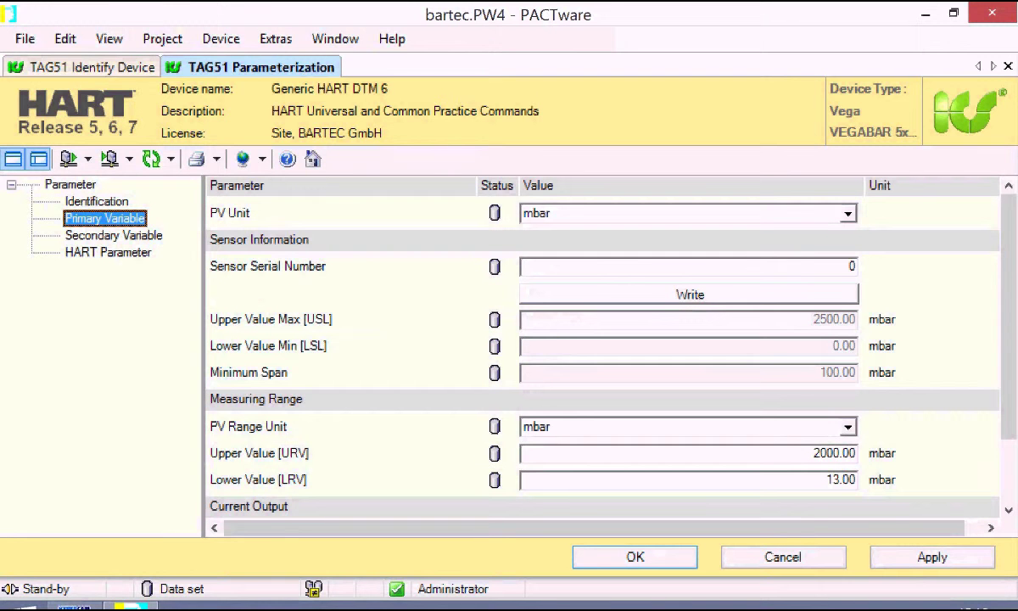
{"action": "left_click", "coordinate": [87, 159]}
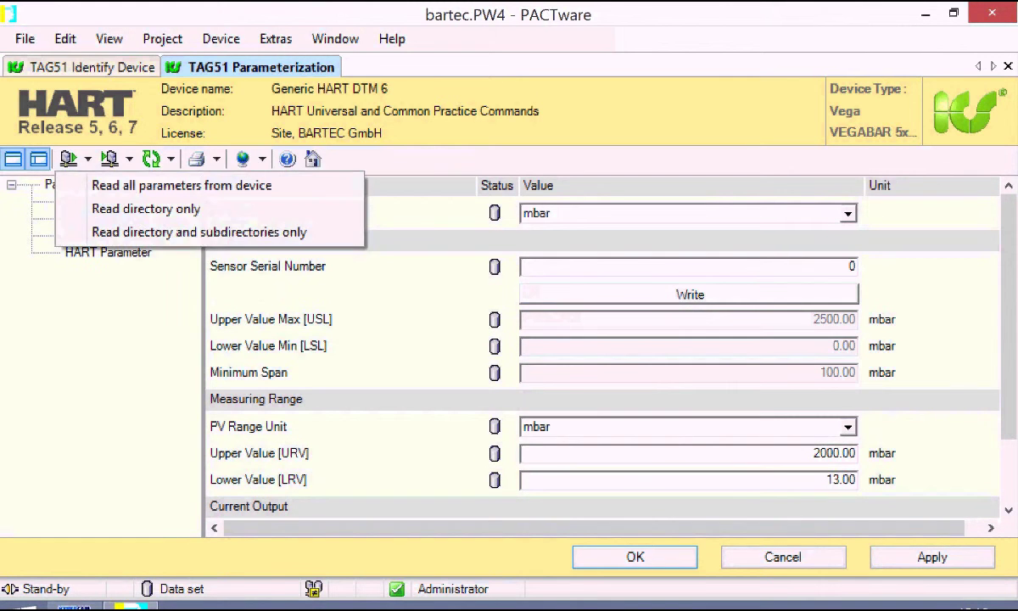
{"action": "left_click", "coordinate": [146, 208]}
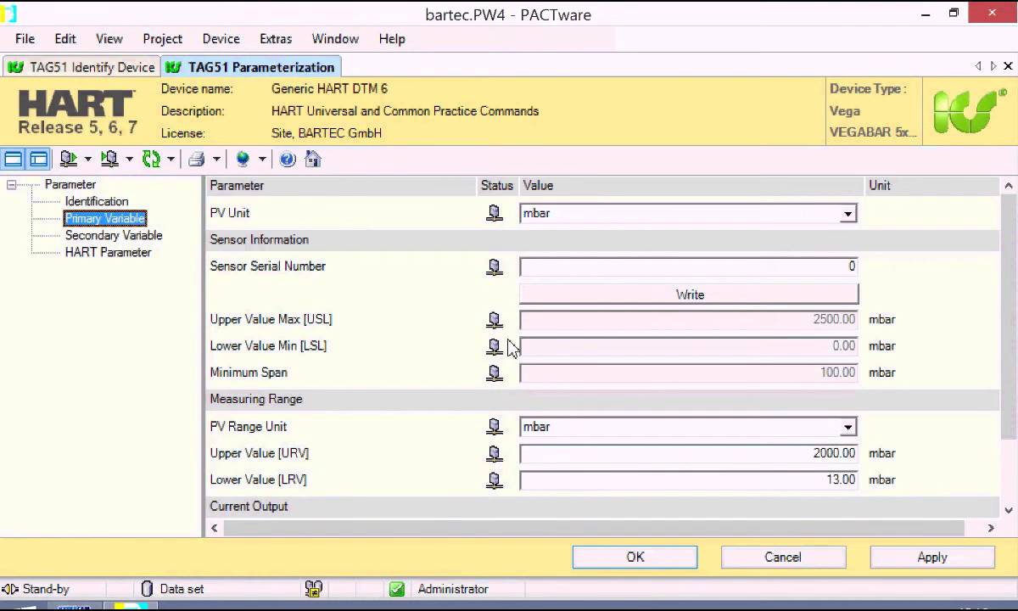
Open the device's Diagnosis function and examine the device status with cyclic reading.
{"action": "key", "text": "ctrl+Tab"}
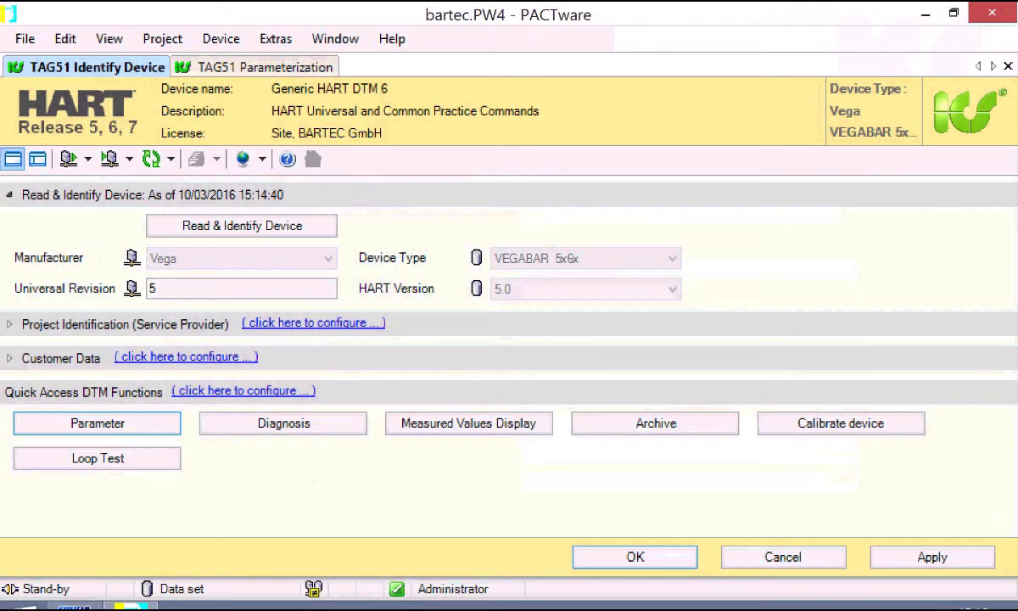
{"action": "left_click", "coordinate": [283, 424]}
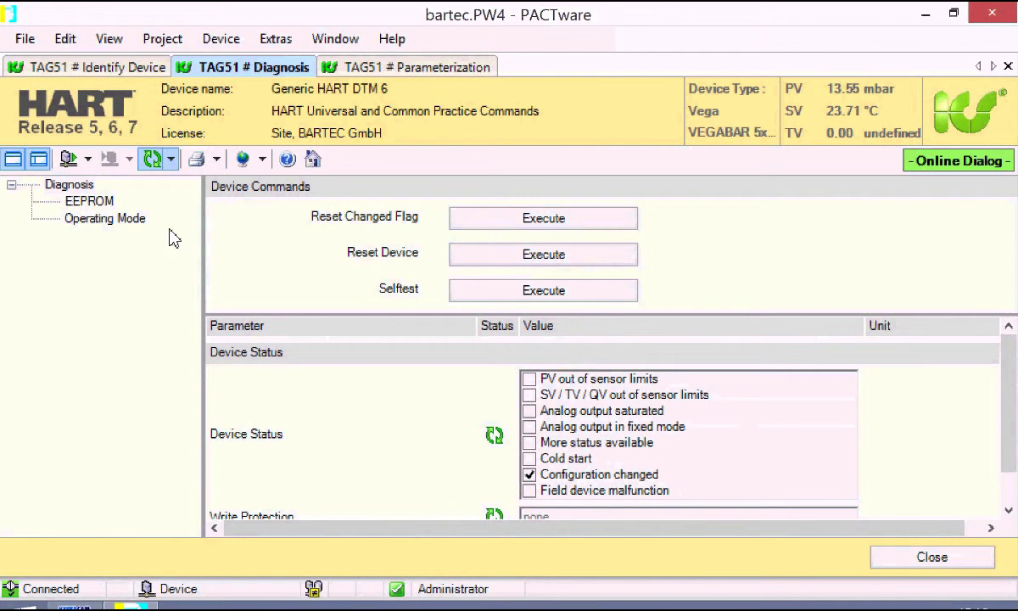
{"action": "left_click", "coordinate": [153, 160]}
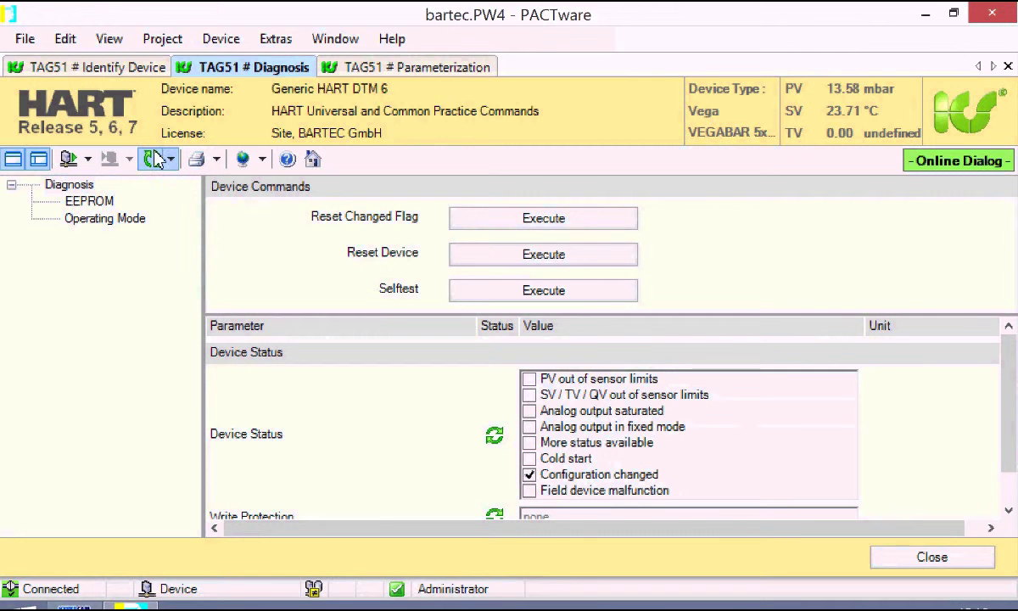
{"action": "left_click", "coordinate": [153, 160]}
Close the Diagnosis view and set the cyclic refresh interval of the Measured Values Display to 60 sec.
{"action": "left_click", "coordinate": [1008, 66]}
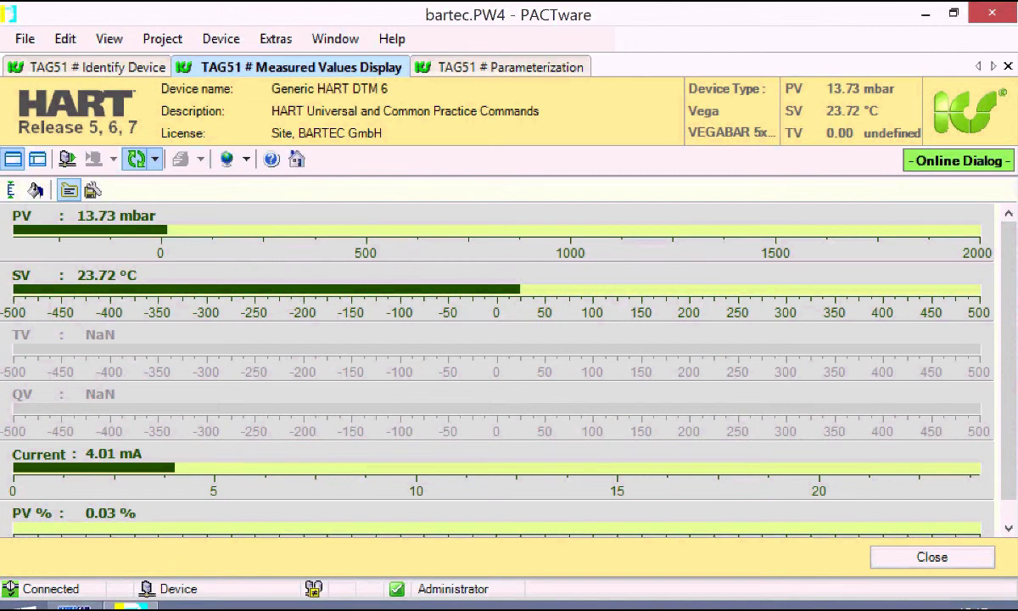
{"action": "left_click", "coordinate": [154, 159]}
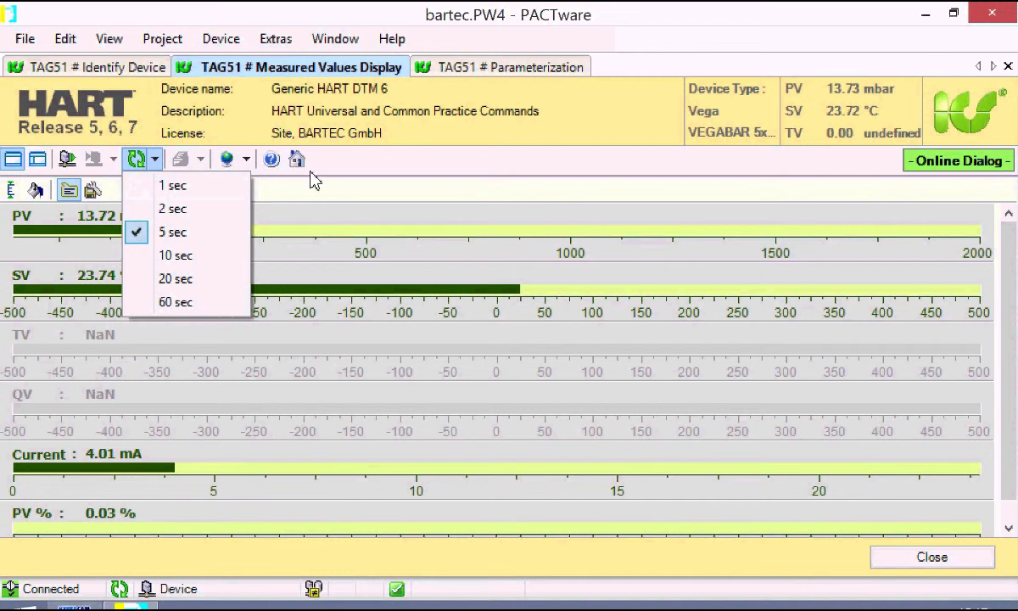
{"action": "left_click", "coordinate": [159, 303]}
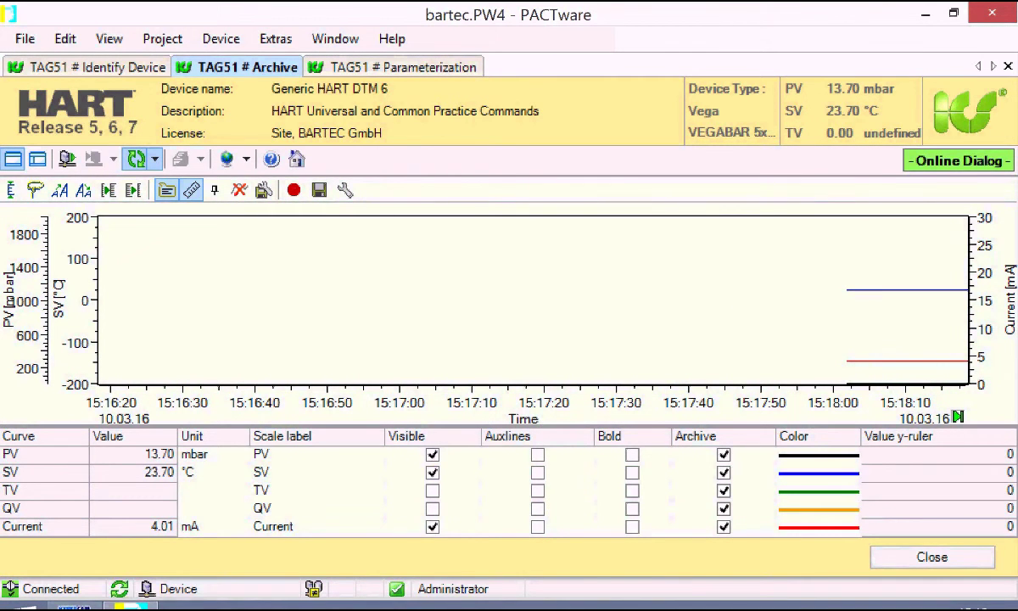
Hide the Current curve in the Archive chart and fit the scales closely to the PV and SV curves.
{"action": "left_click", "coordinate": [433, 526]}
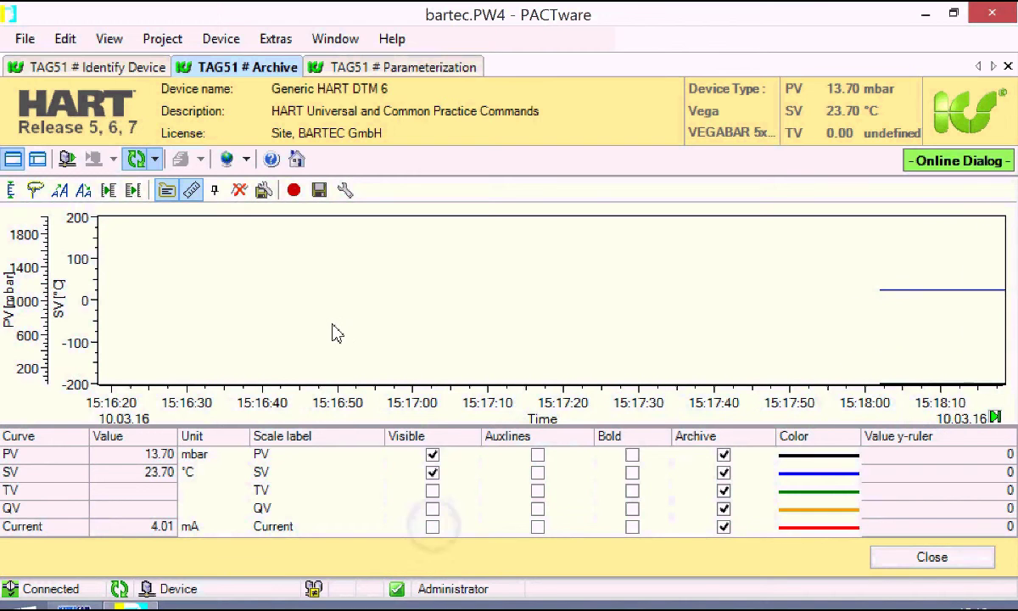
{"action": "left_click", "coordinate": [137, 159]}
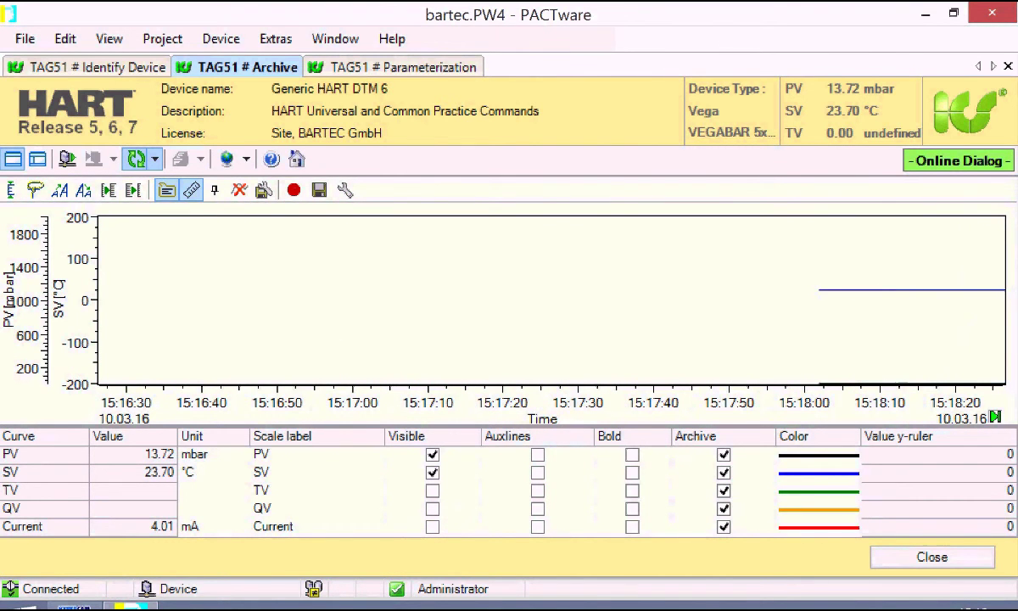
{"action": "left_click", "coordinate": [35, 190]}
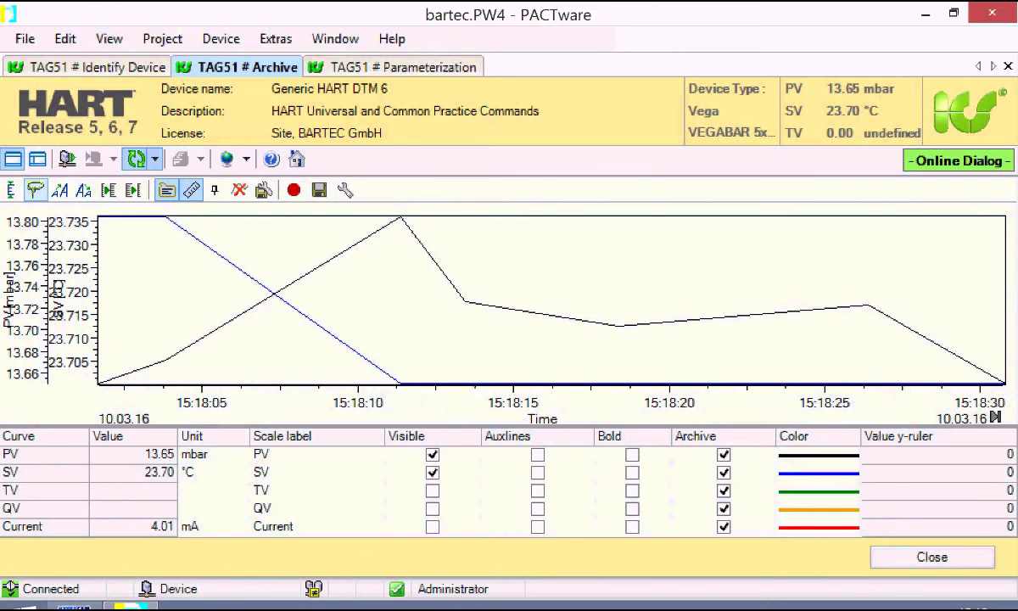
{"action": "left_click_drag", "start_coordinate": [302, 397], "coordinate": [424, 516]}
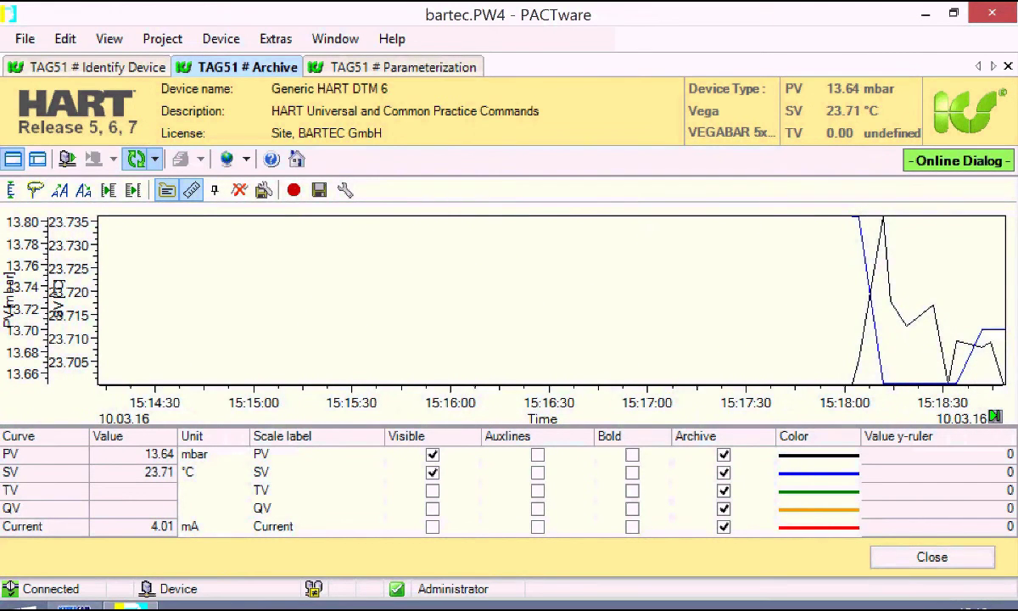
Widen the spacing of the PV and SV scales beside the Archive chart.
{"action": "left_click", "coordinate": [109, 190]}
{"action": "left_click", "coordinate": [109, 190]}
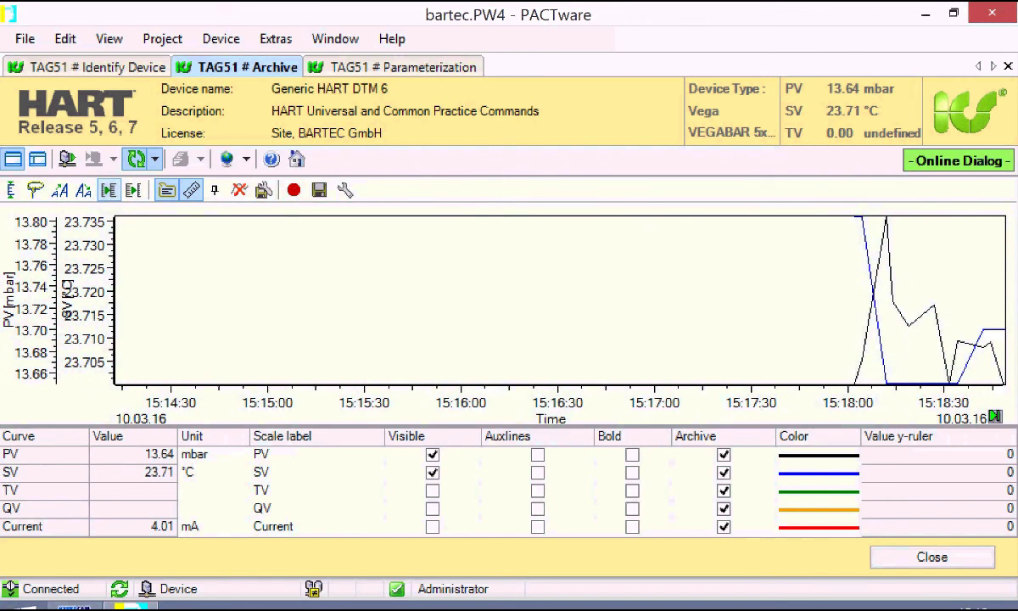
{"action": "left_click", "coordinate": [108, 190]}
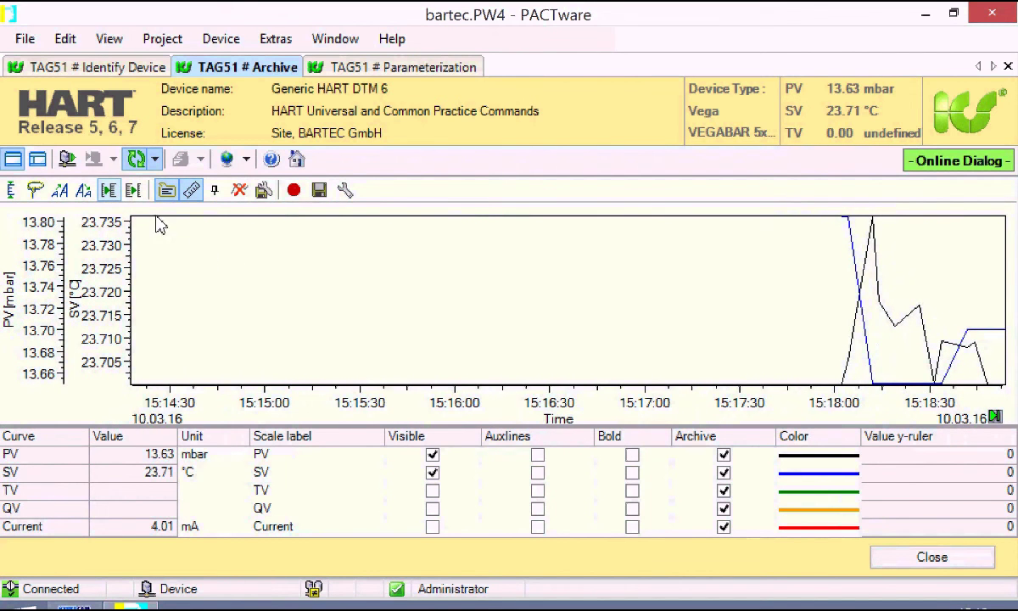
{"action": "left_click", "coordinate": [111, 192]}
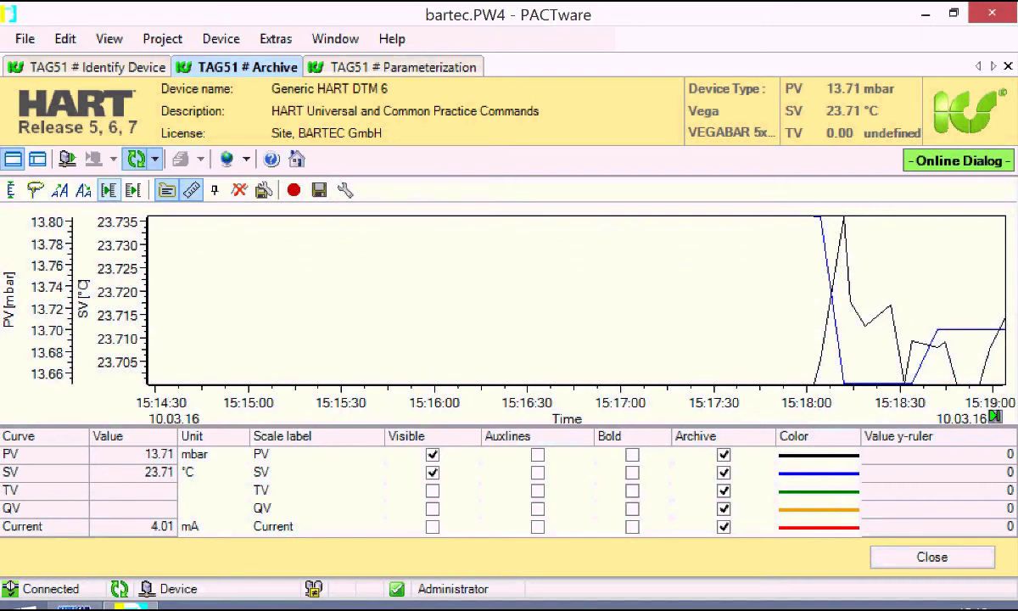
Record the measured value trend to a file and close the Archive view.
{"action": "left_click", "coordinate": [293, 190]}
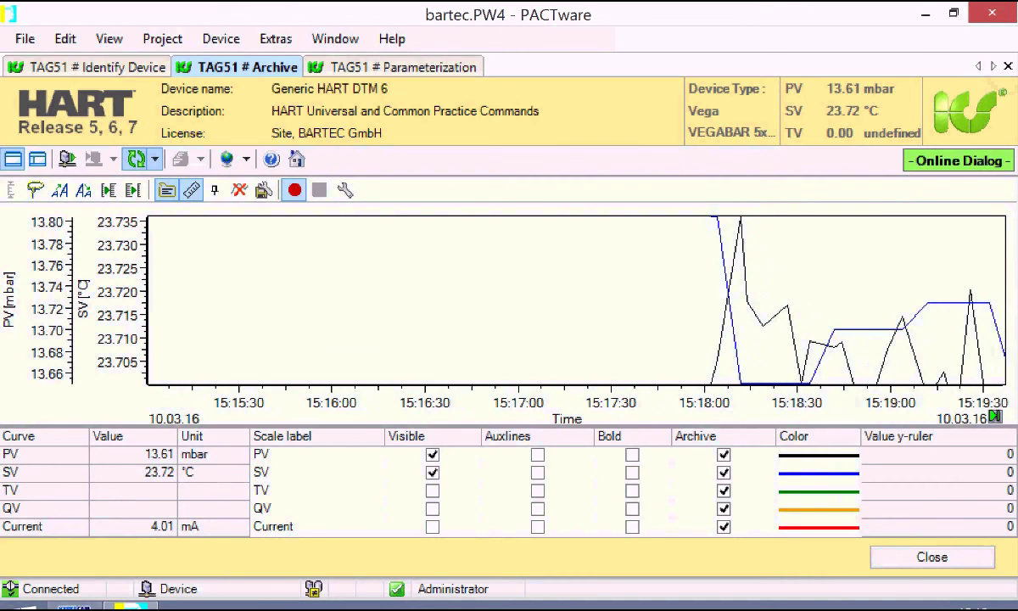
{"action": "left_click", "coordinate": [1008, 67]}
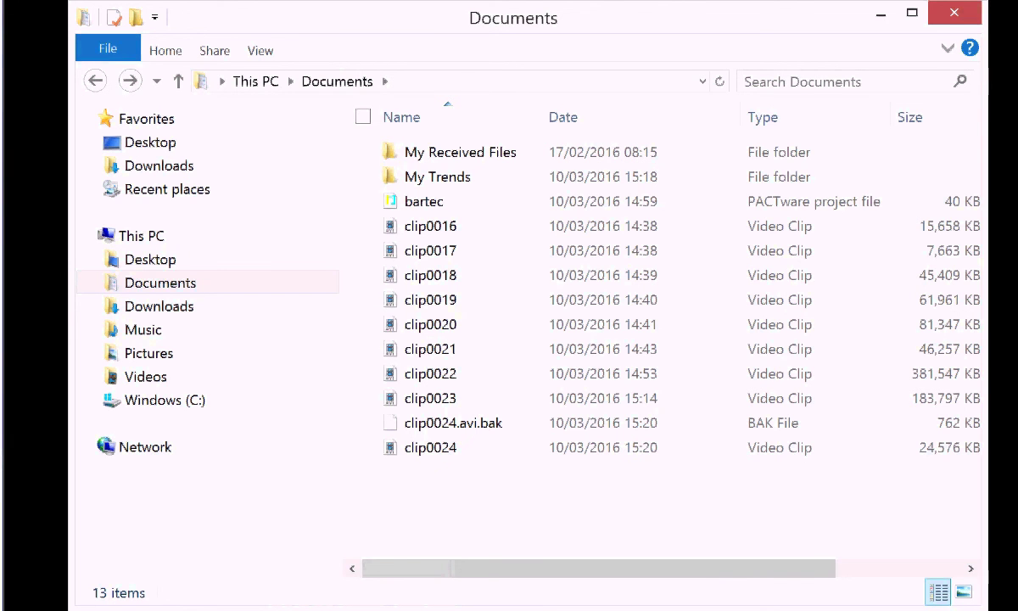
In File Explorer, open Trend.csv from the My Trends folder with Notepad.
{"action": "double_click", "coordinate": [437, 178]}
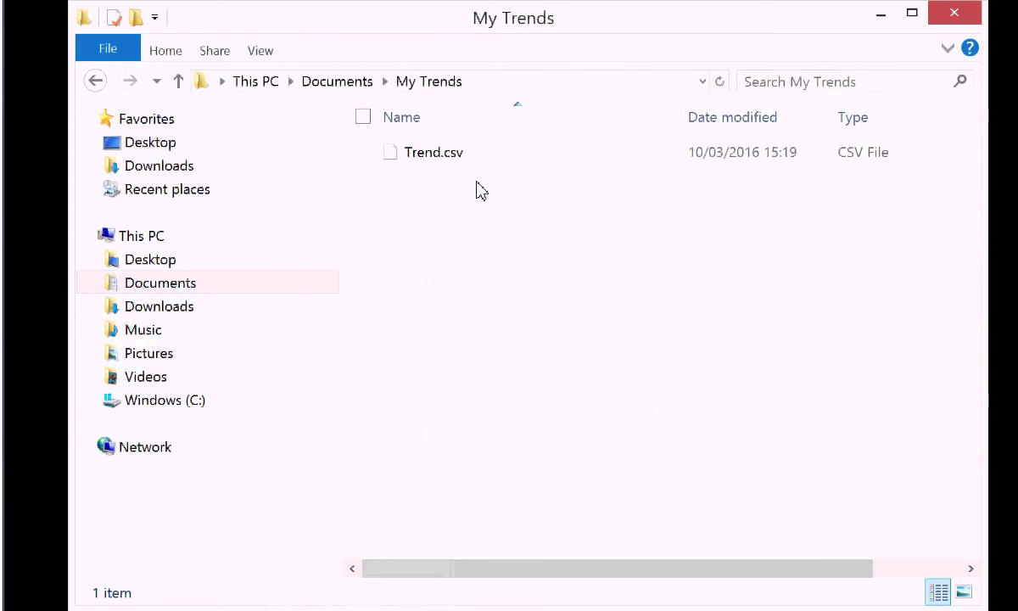
{"action": "double_click", "coordinate": [442, 161]}
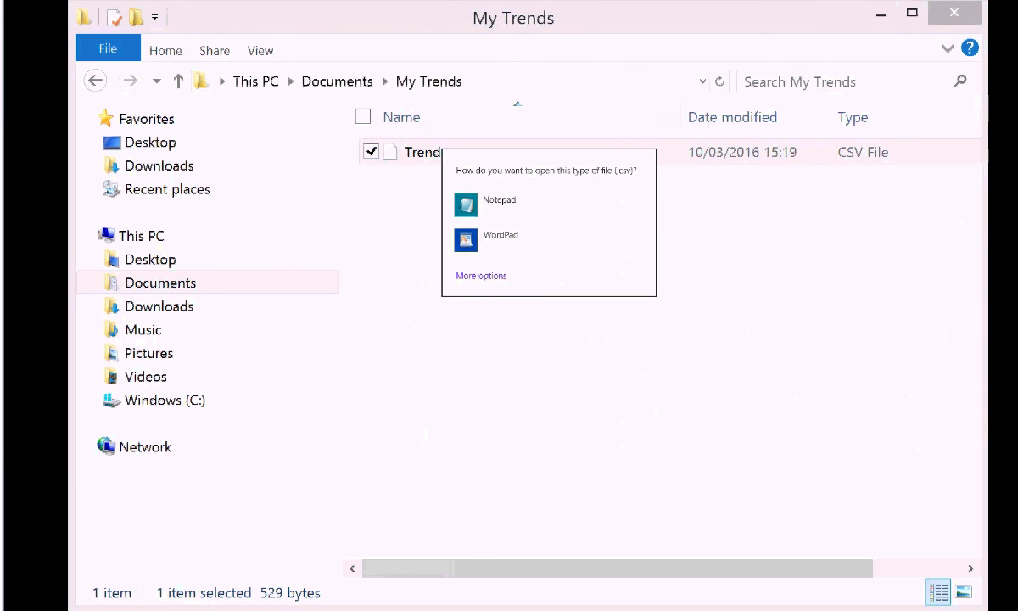
{"action": "left_click", "coordinate": [498, 204]}
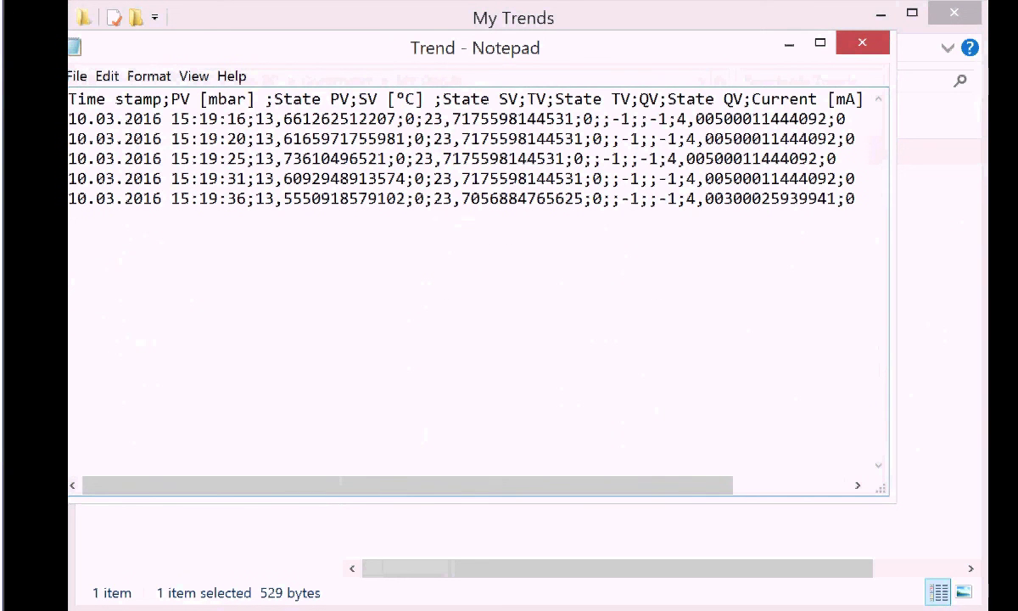